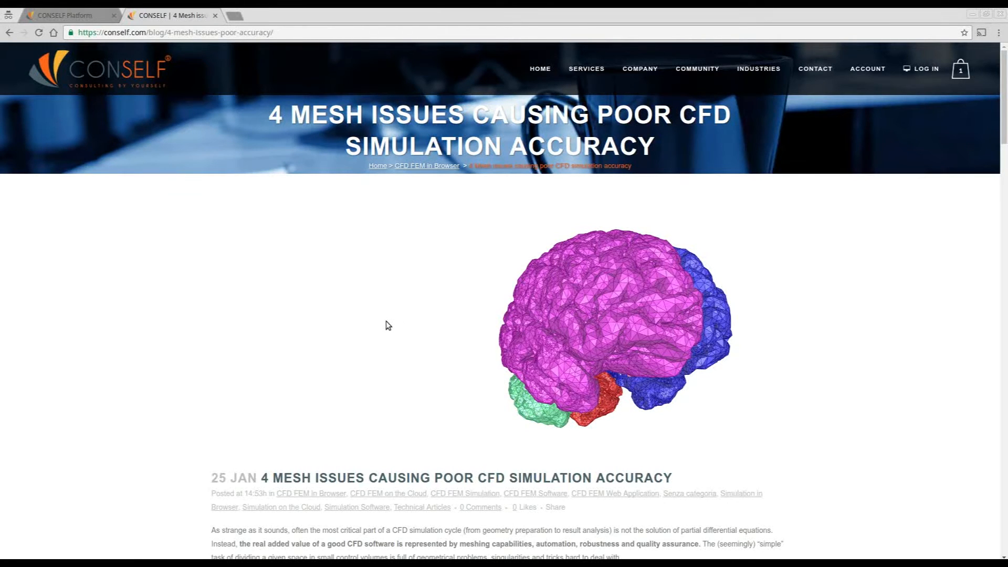
- Read through the article's sections on mesh uniformity, aspect ratio, orthogonality and skewness
scroll(387, 322, "down", 1)
scroll(387, 320, "down", 3)
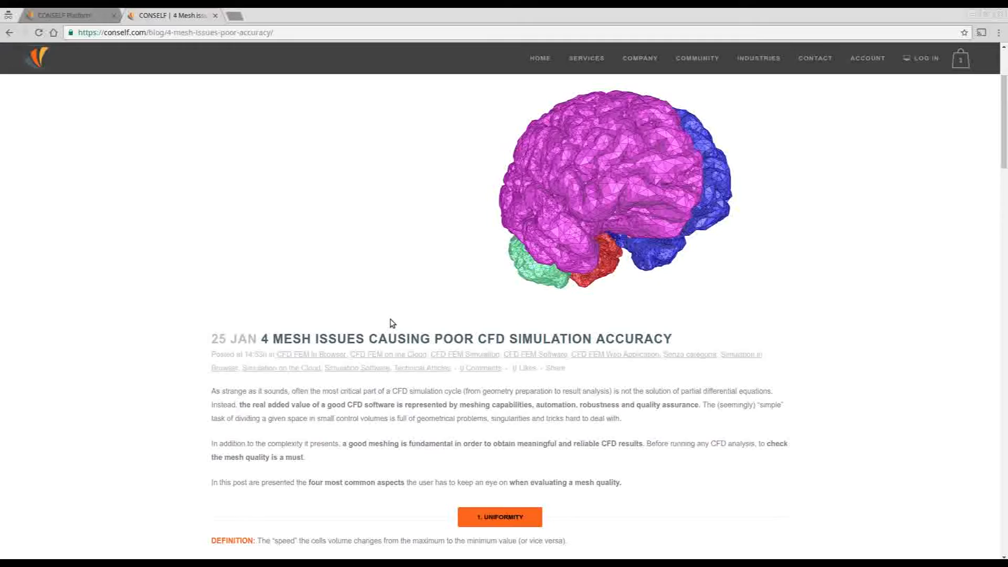
scroll(391, 322, "down", 1)
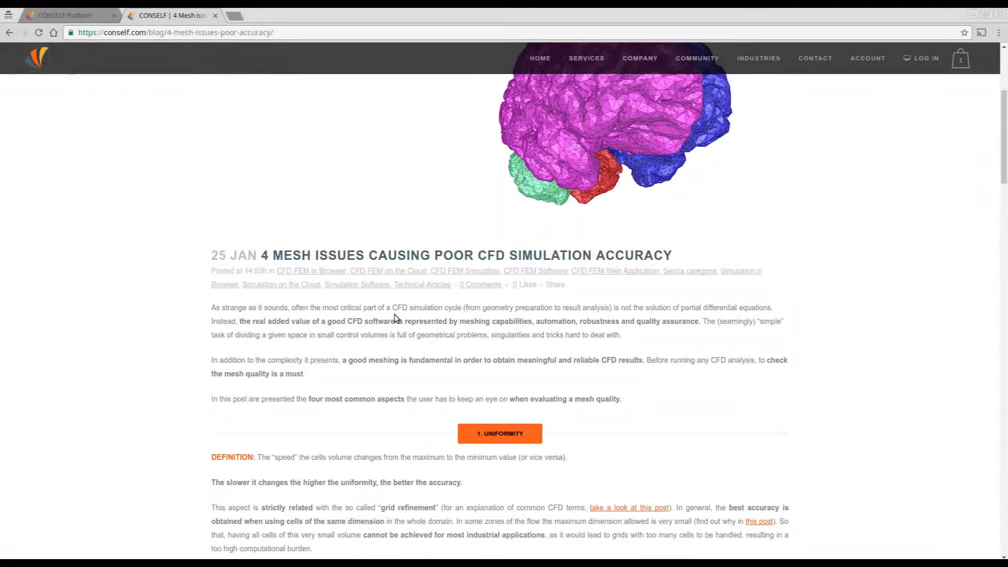
scroll(387, 316, "down", 4)
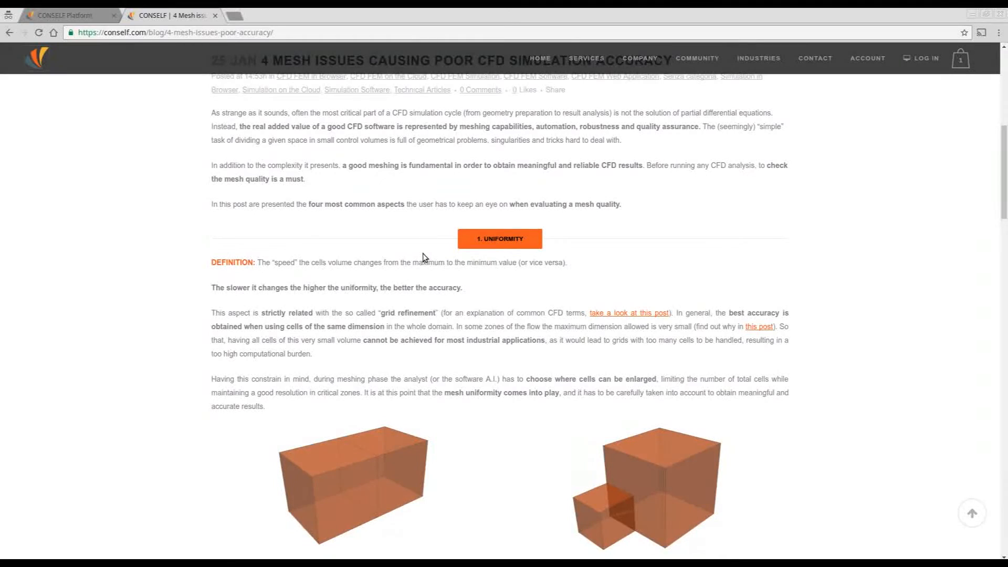
scroll(427, 257, "down", 4)
scroll(423, 253, "down", 2)
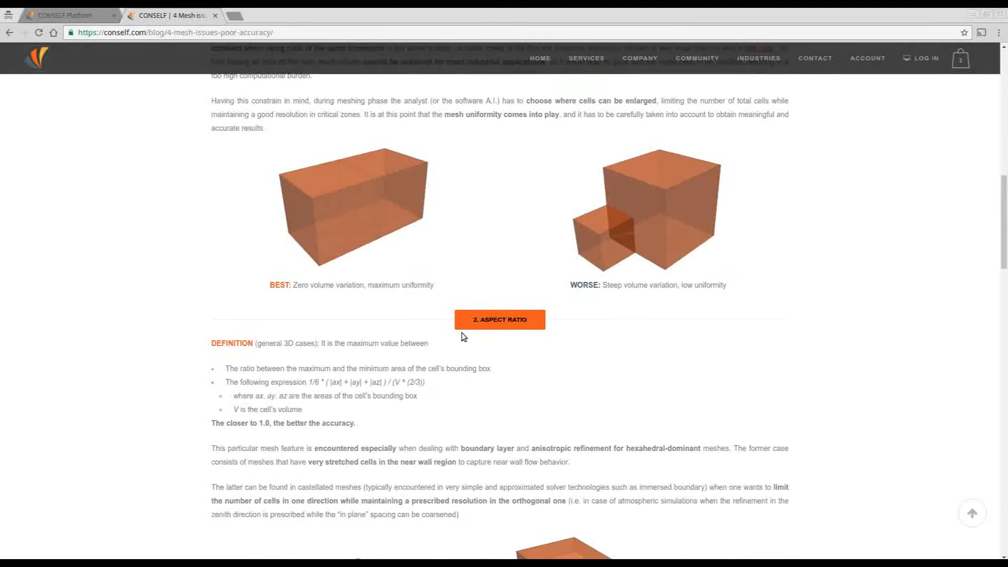
scroll(462, 332, "down", 2)
scroll(462, 332, "down", 6)
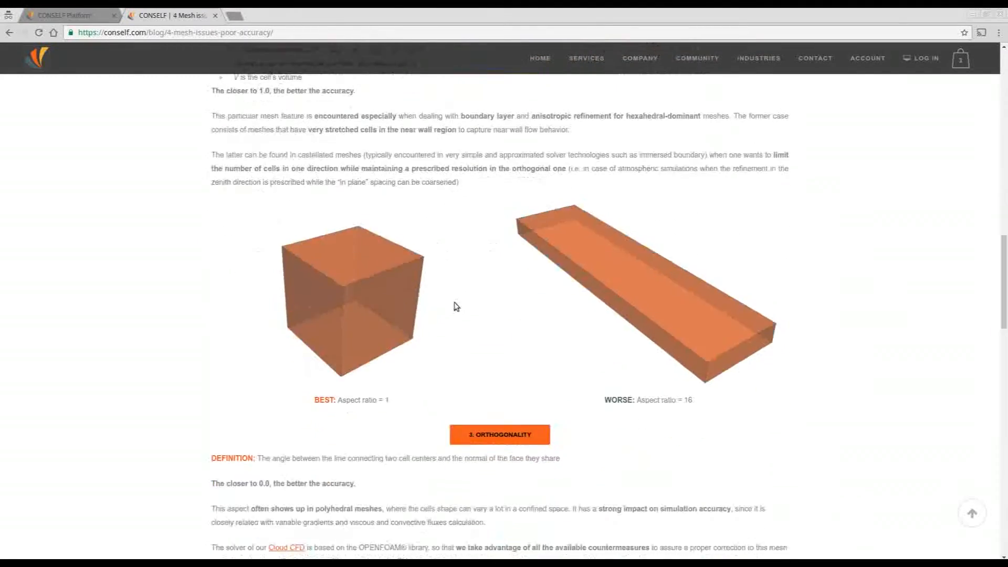
scroll(457, 305, "down", 4)
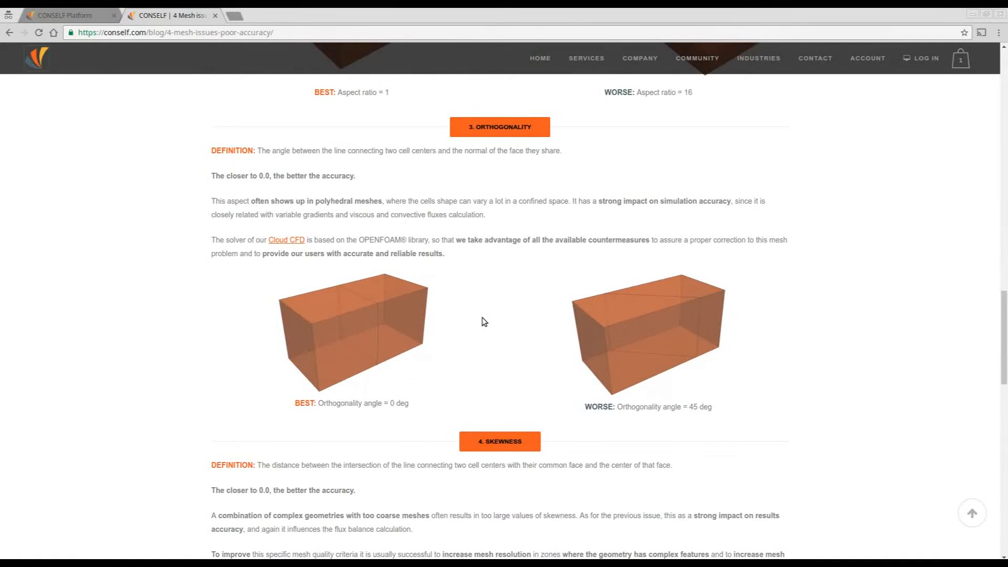
scroll(486, 312, "up", 3)
scroll(487, 311, "up", 2)
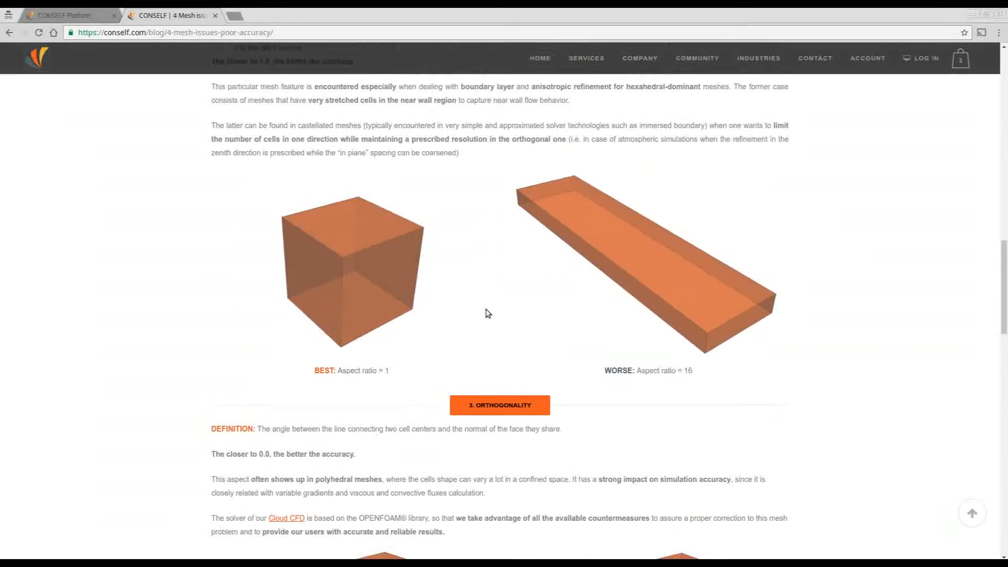
scroll(484, 308, "up", 5)
scroll(483, 307, "up", 10)
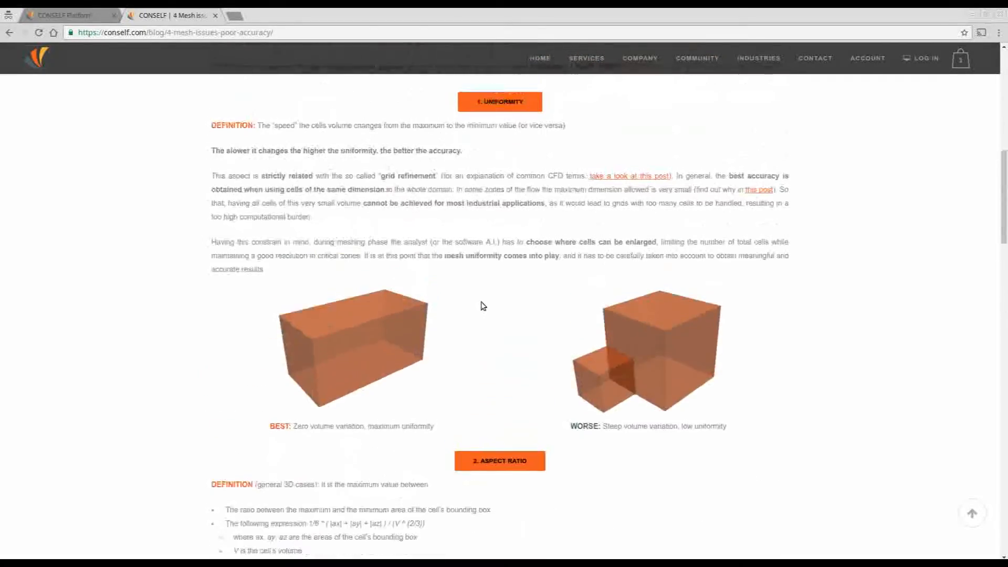
scroll(479, 306, "up", 4)
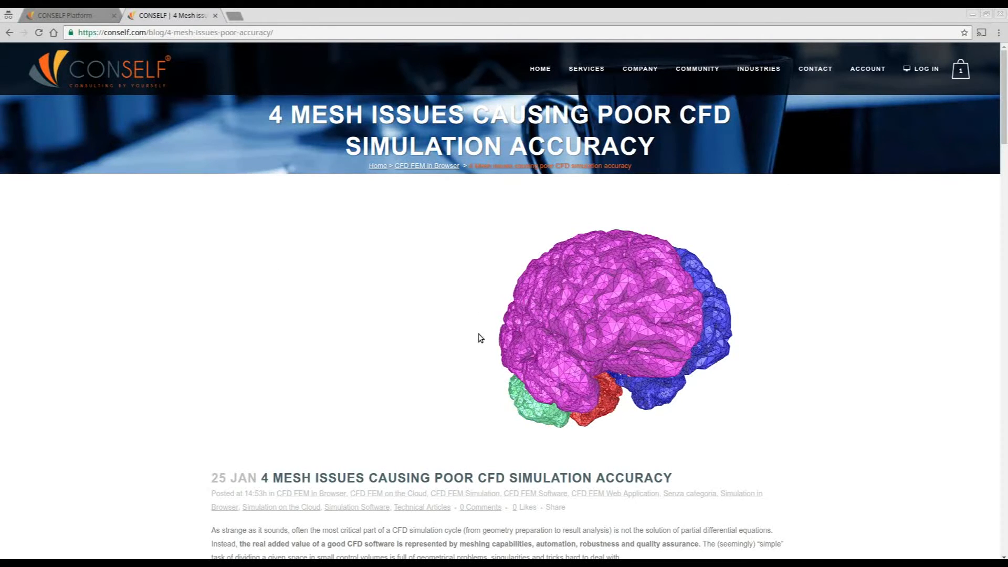
- Switch to the CONSELF Platform, start the cloud simulation workspace and open the existing CityArea case from Simulations
left_click(74, 15)
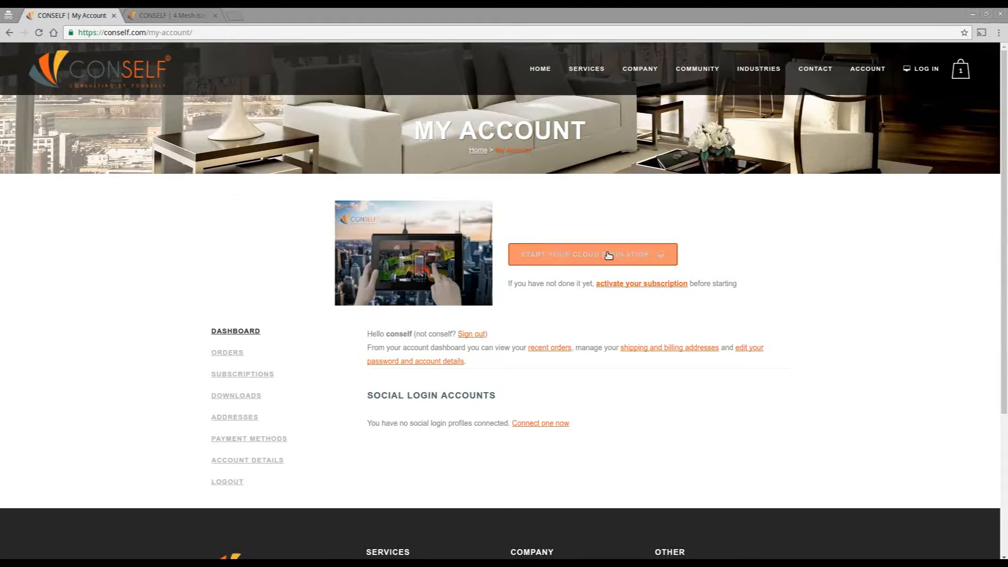
left_click(588, 263)
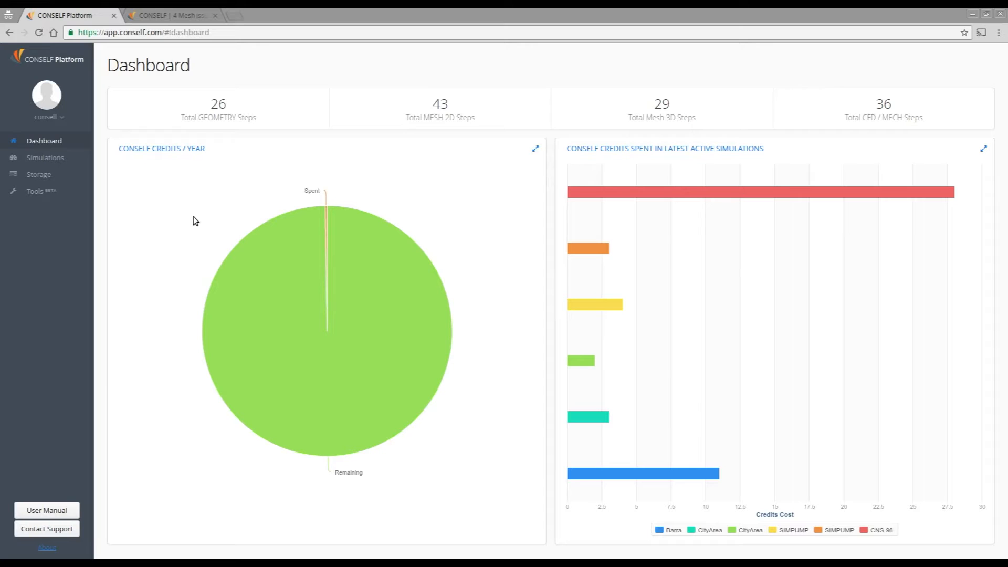
left_click(60, 158)
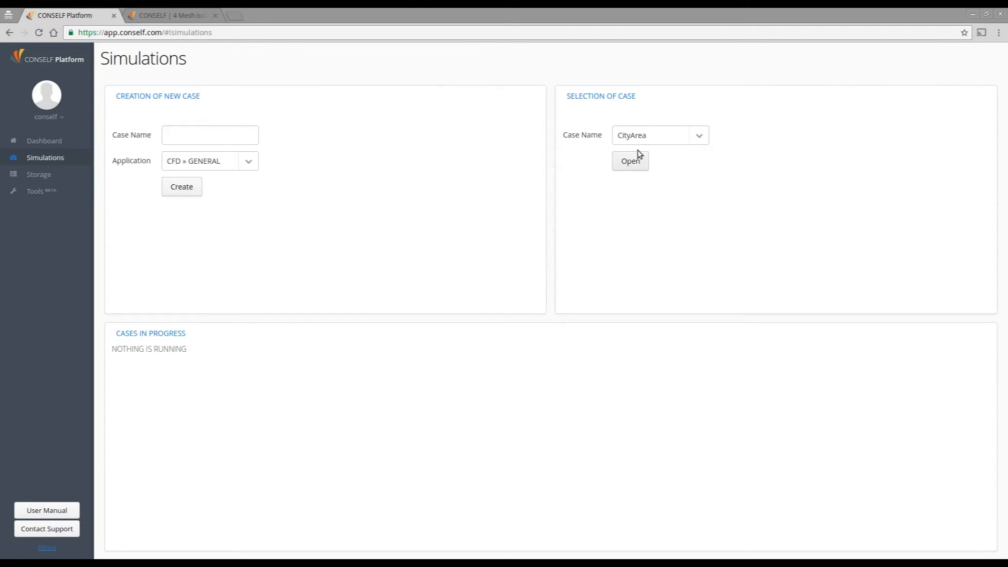
left_click(637, 168)
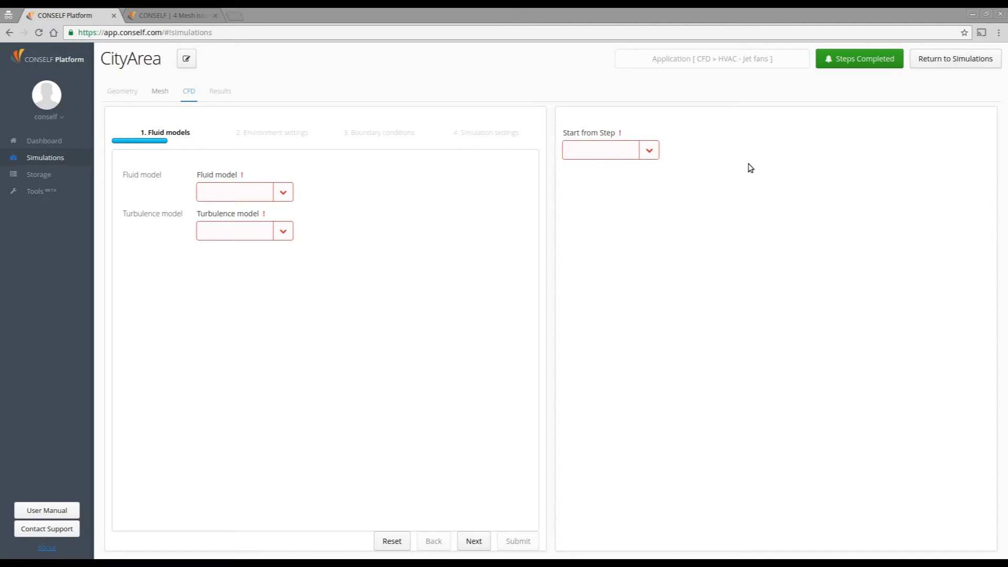
- Load the first-listed MESH3D_2016-11-02 mesh as the CFD starting step and view it in 3D
left_click(649, 150)
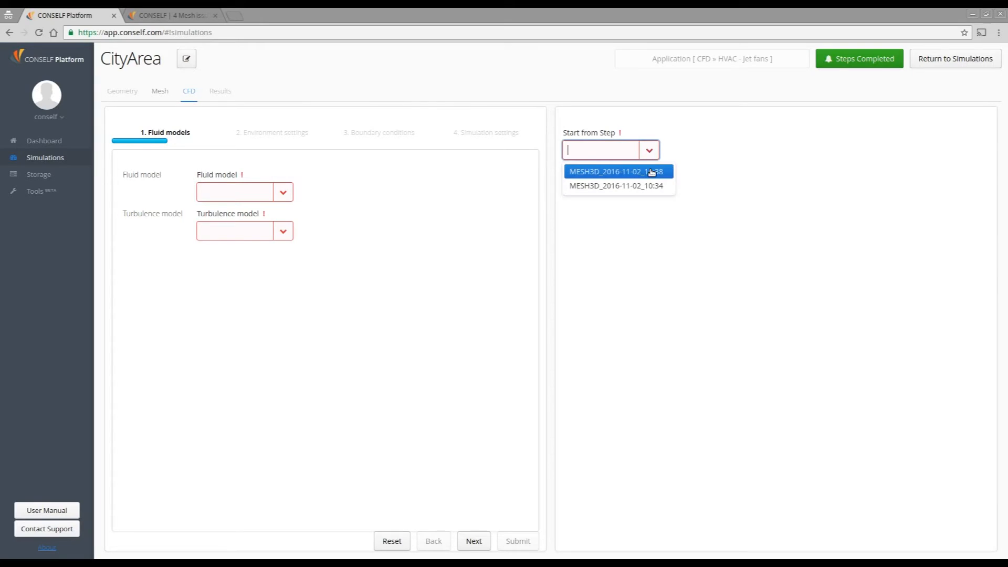
left_click(651, 171)
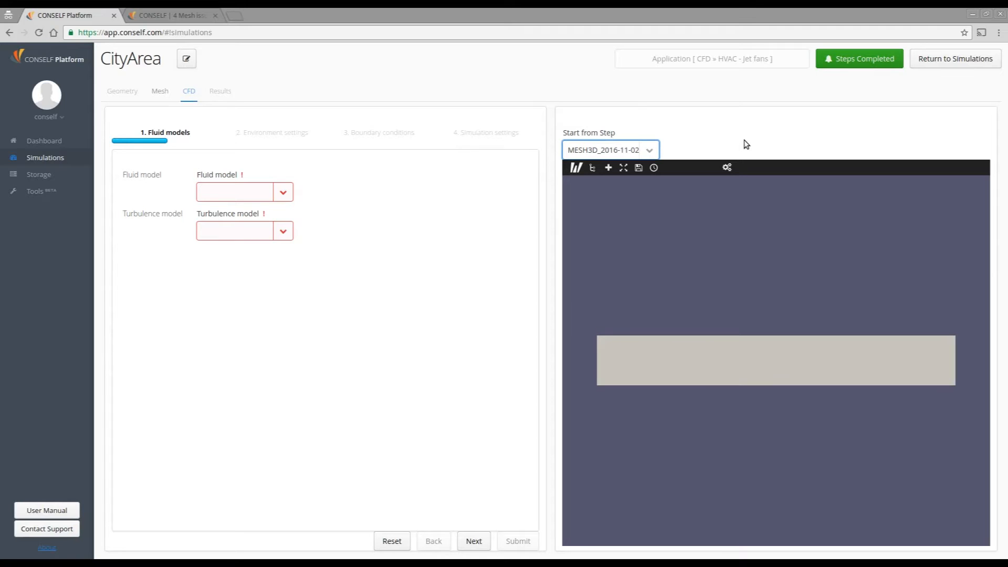
left_click_drag(704, 291, 736, 325)
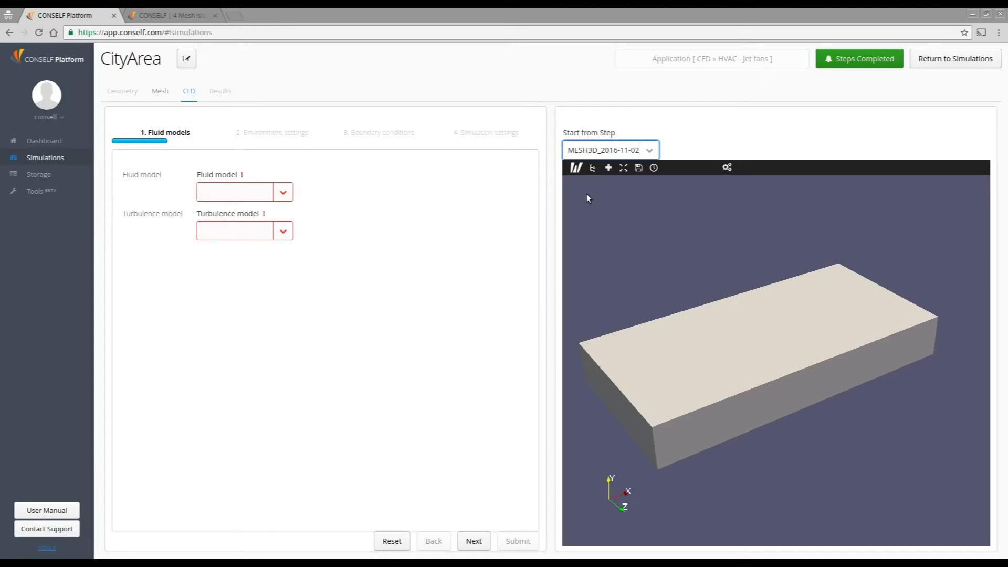
- Show the system.foam pipeline properties and check which arrays are available for colouring the mesh
left_click(576, 168)
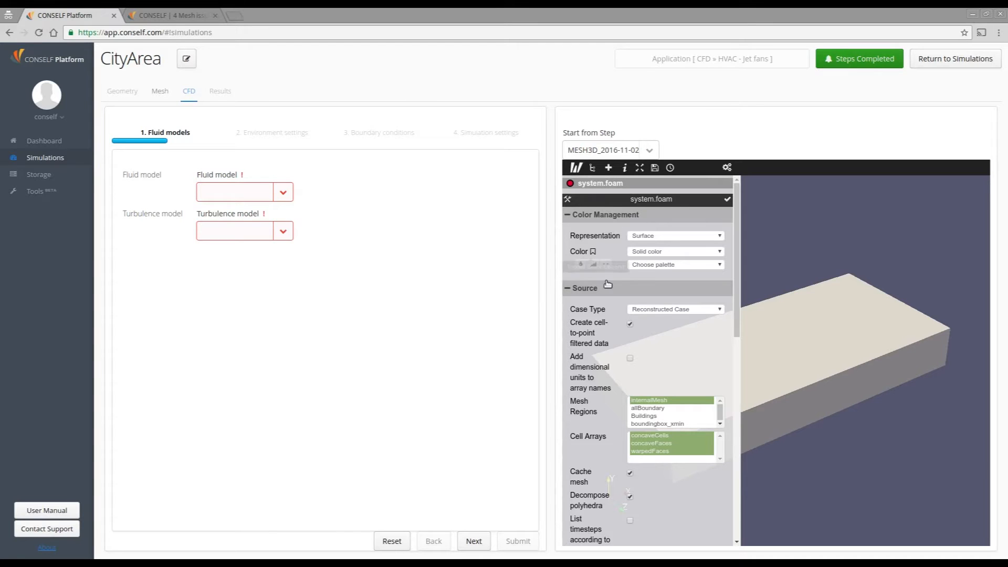
left_click(699, 254)
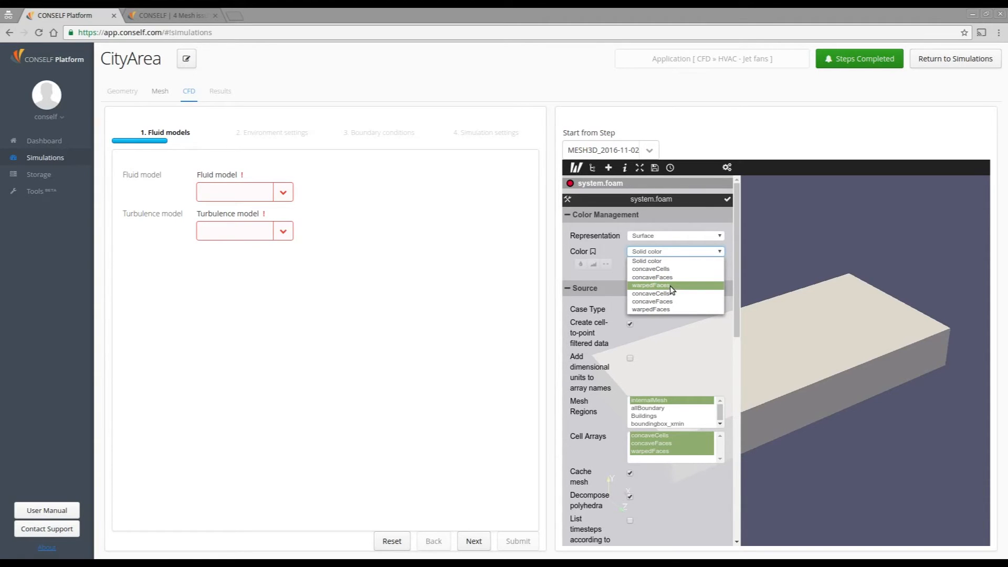
left_click(651, 251)
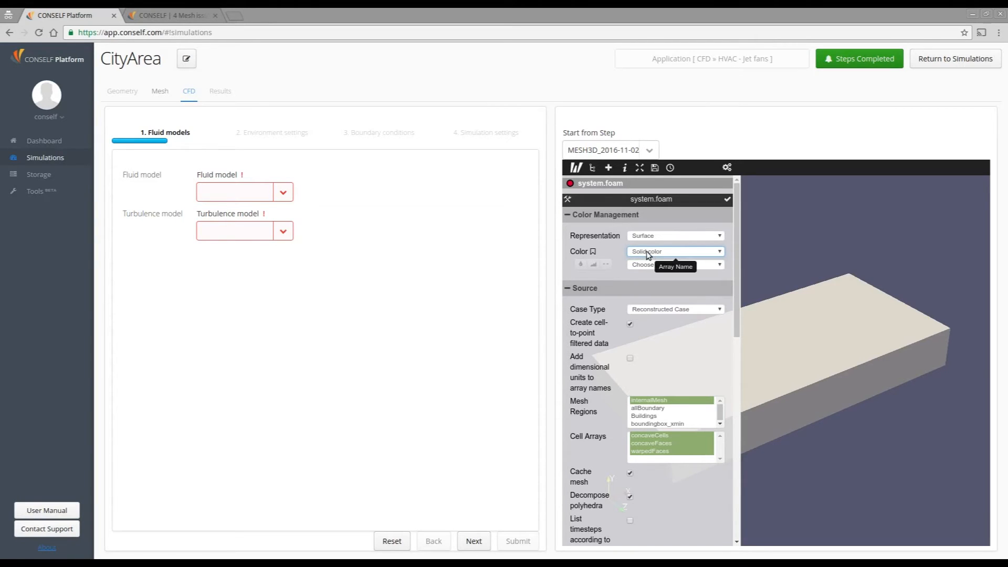
- Add a Threshold filter to system.foam on the warpedFaces scalar with a range of 0.5 to 1
left_click(609, 169)
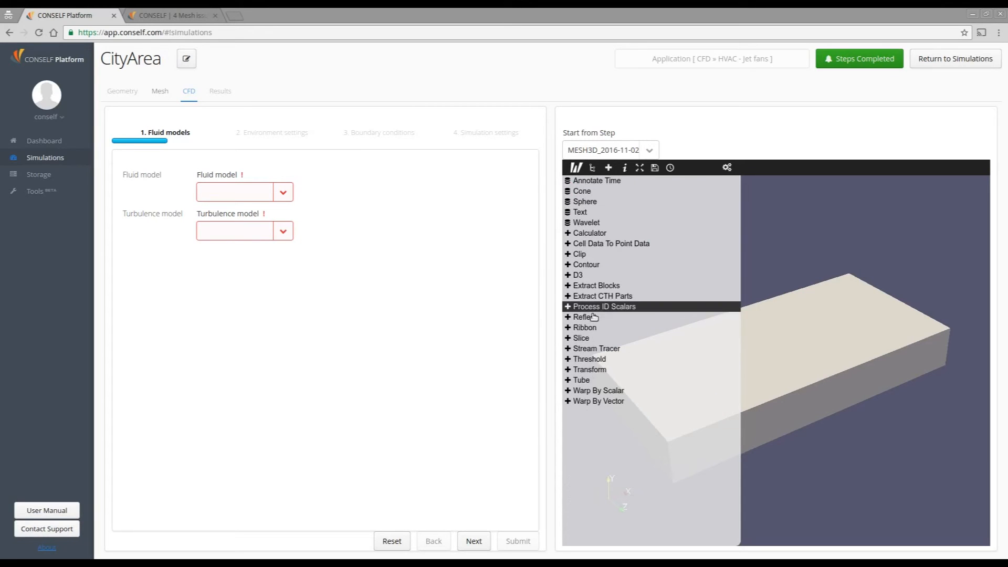
left_click(607, 361)
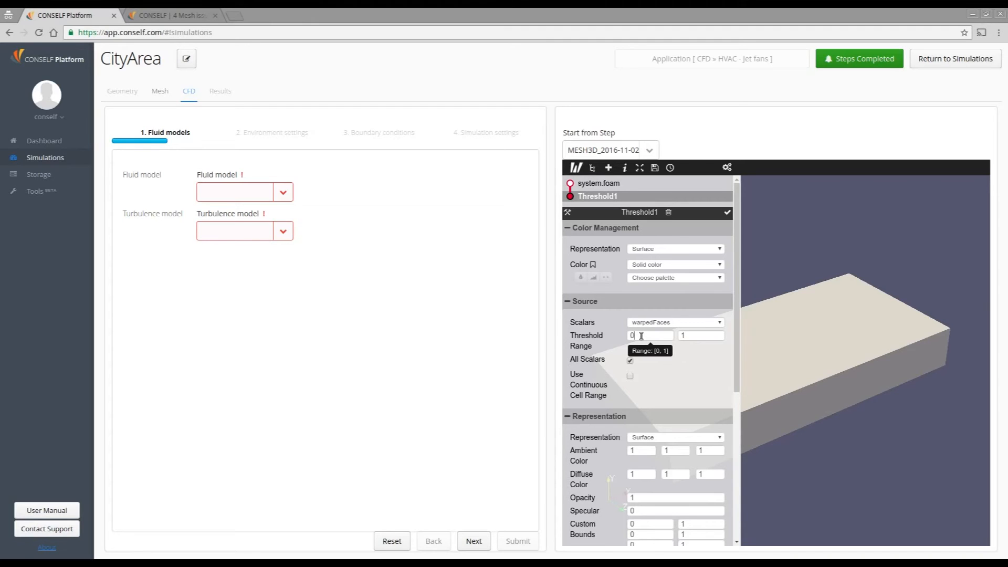
type(".5")
left_click(726, 213)
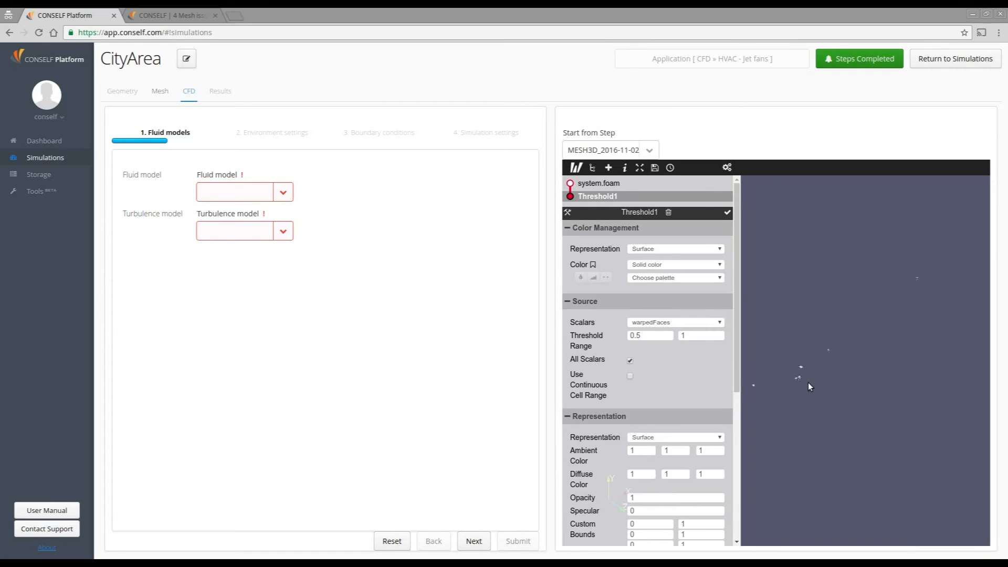
- Colour the threshold result by warpedFaces and apply a maximum colour range value of 0.01
left_click_drag(816, 376, 870, 358)
left_click(664, 265)
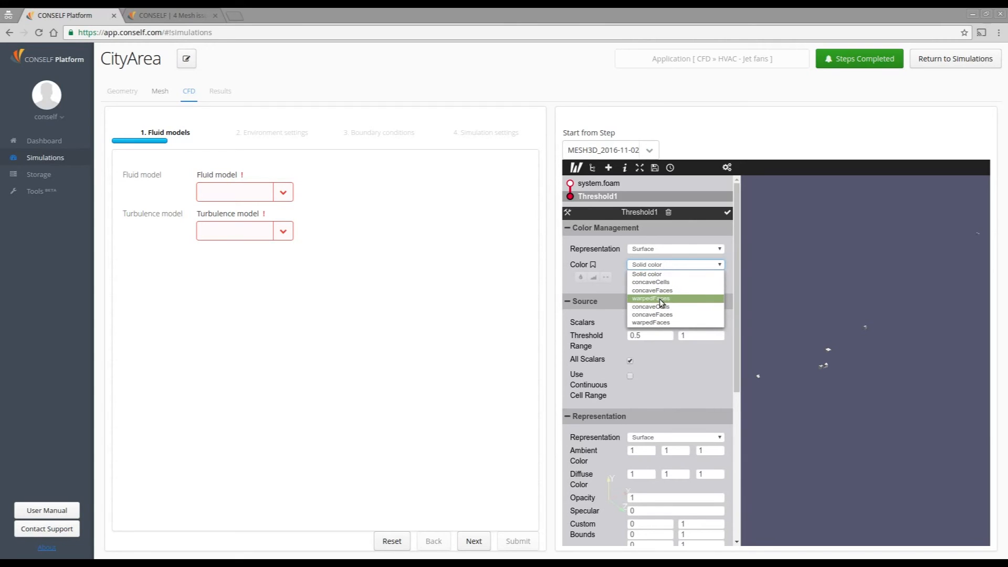
left_click(661, 299)
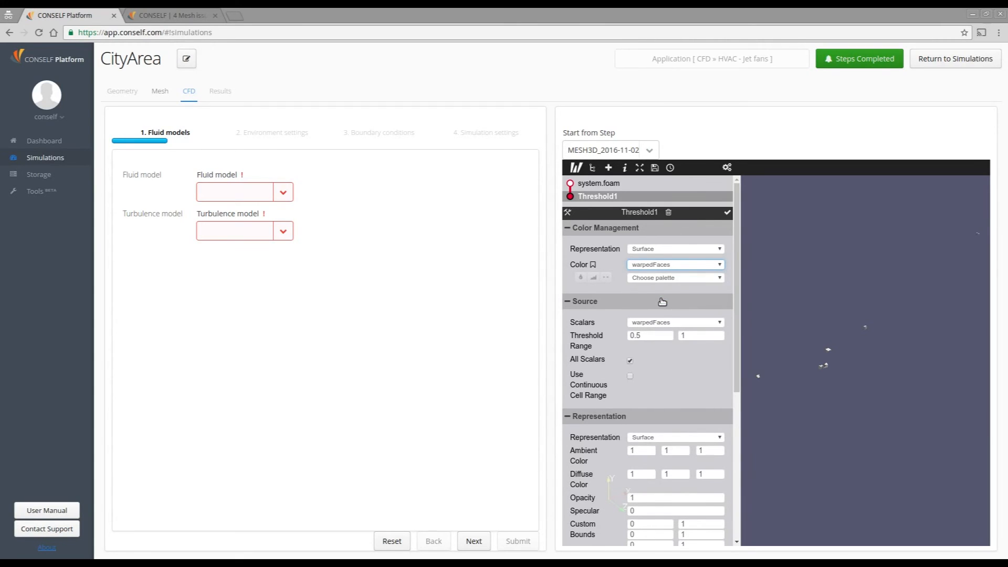
left_click(728, 212)
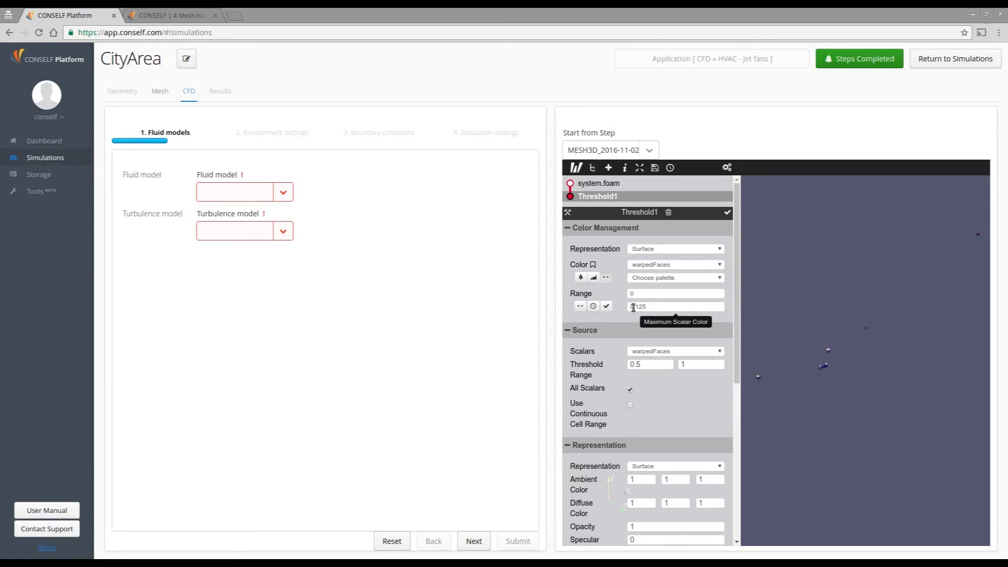
left_click_drag(635, 307, 666, 307)
type("01")
left_click(606, 306)
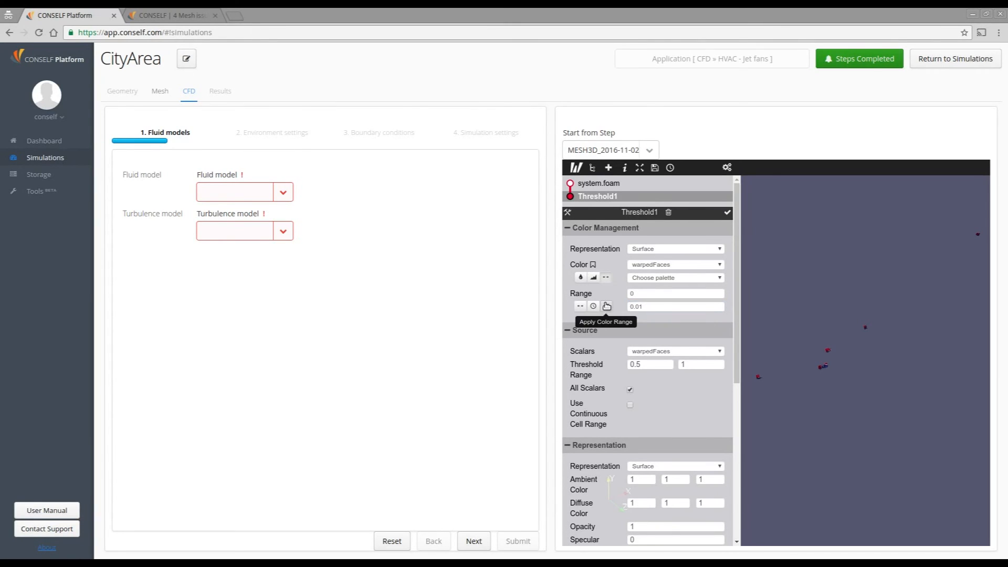
- Display system.foam together with the threshold result, set its opacity to 0.3 and hide the pipeline properties
left_click_drag(757, 320, 789, 331)
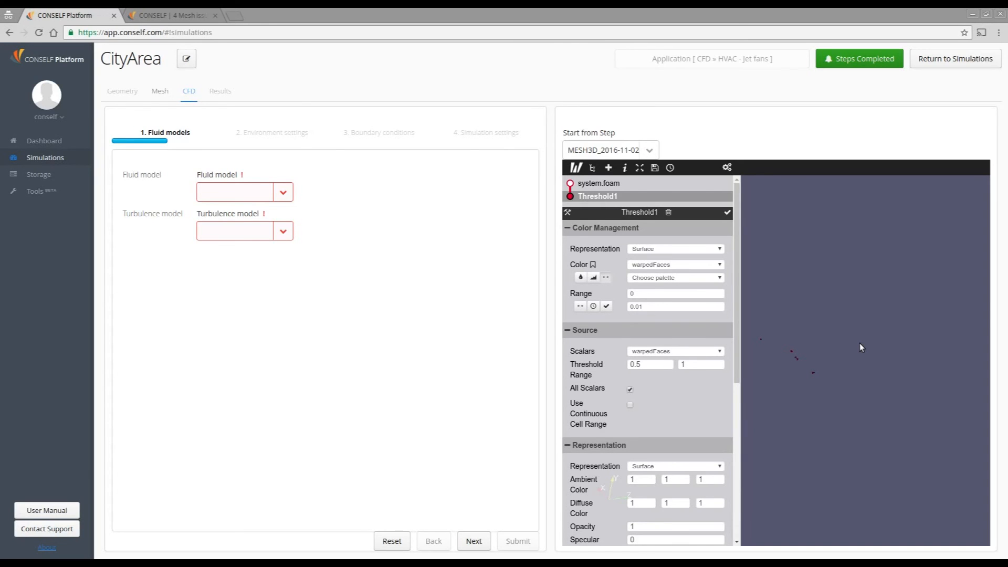
left_click_drag(817, 339, 830, 374)
left_click(571, 184)
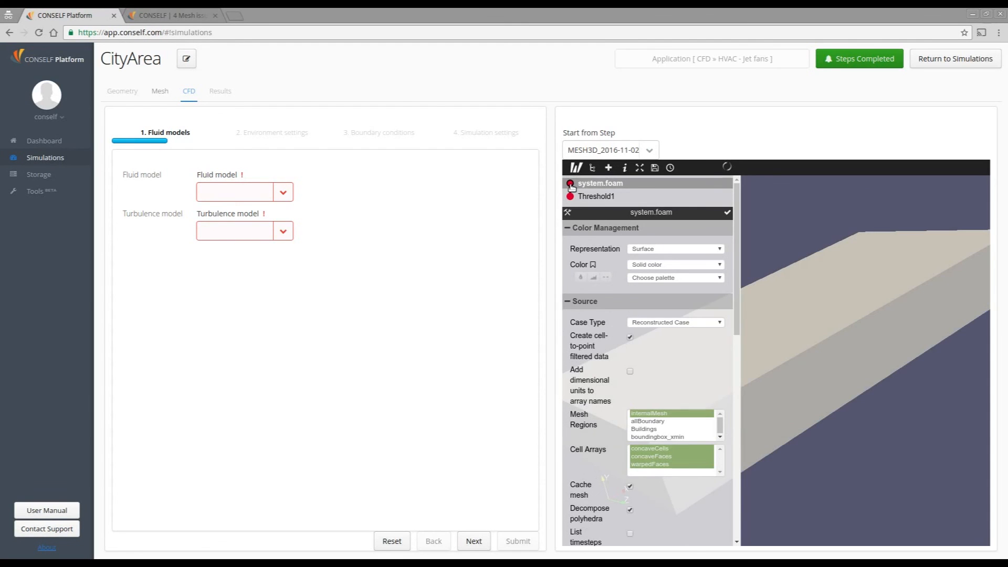
left_click_drag(737, 239, 738, 393)
double_click(637, 386)
type("0.3")
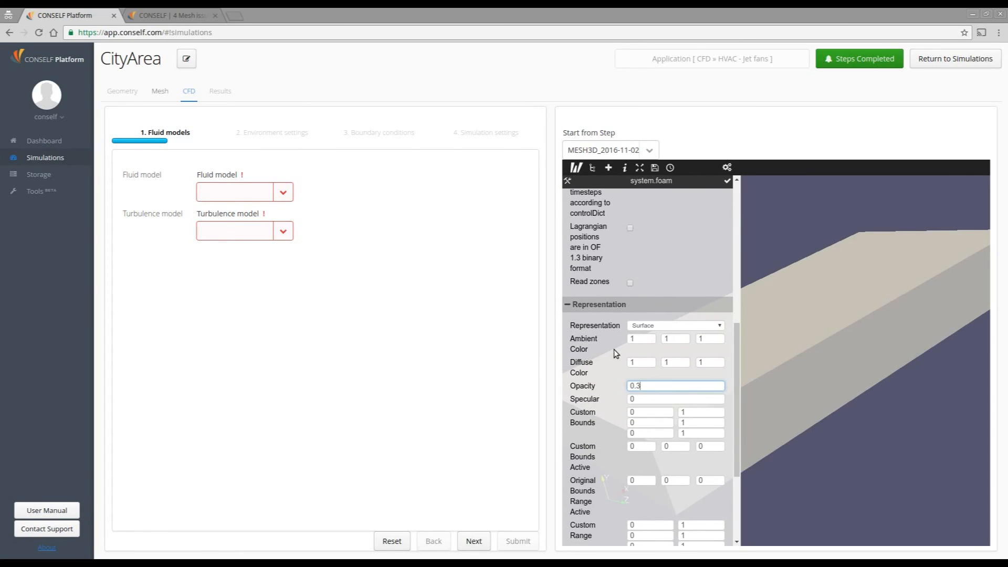
left_click(727, 181)
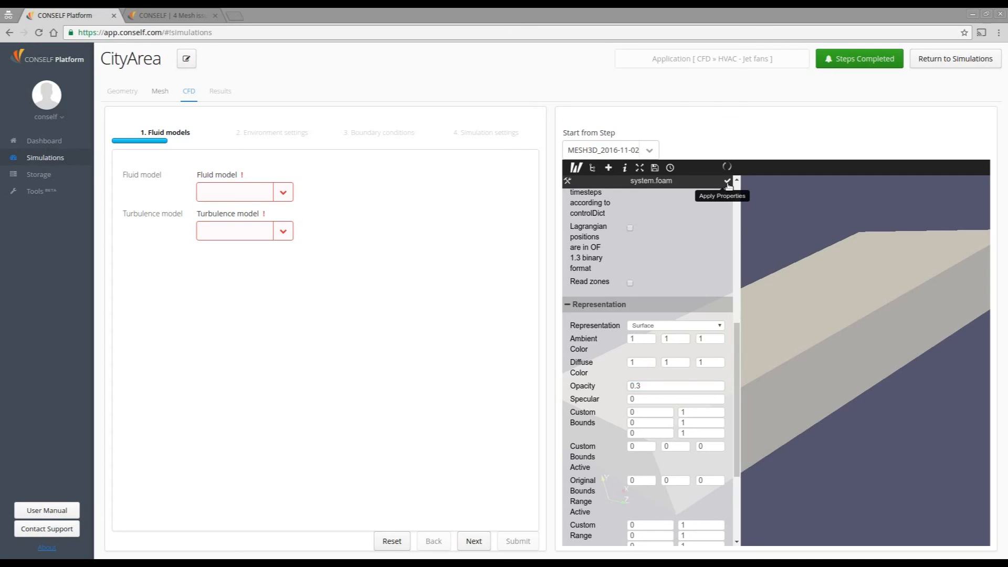
left_click(576, 169)
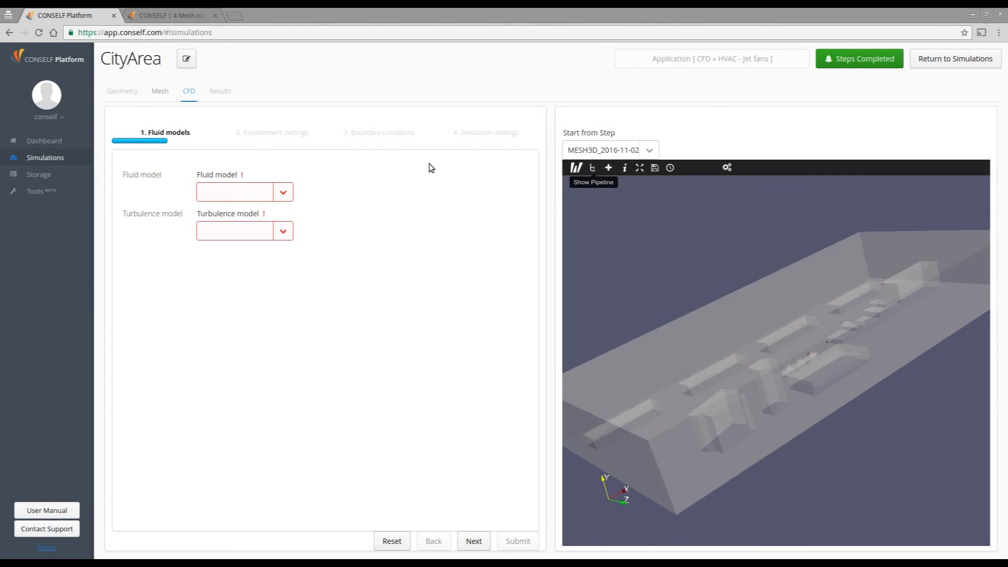
- Examine up close where the coloured warped cells lie among the buildings and rounded shapes in the mesh
left_click_drag(803, 336, 800, 362)
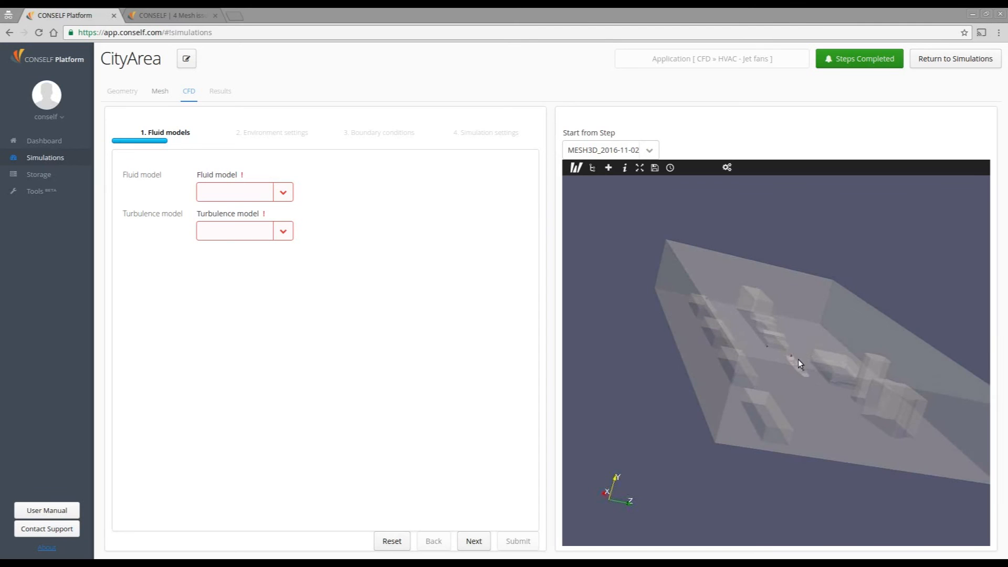
scroll(808, 398, "up", 5)
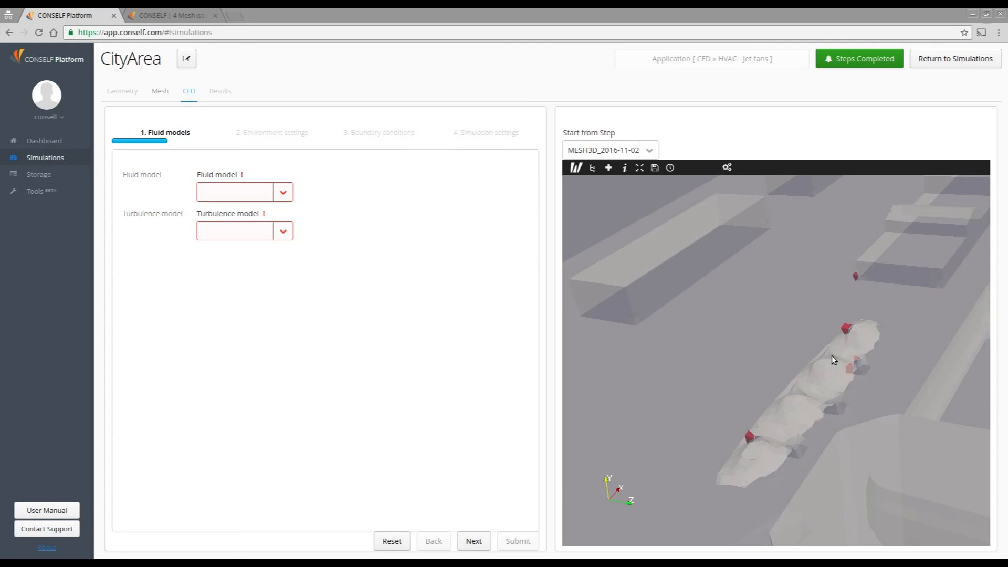
left_click_drag(827, 376, 691, 321)
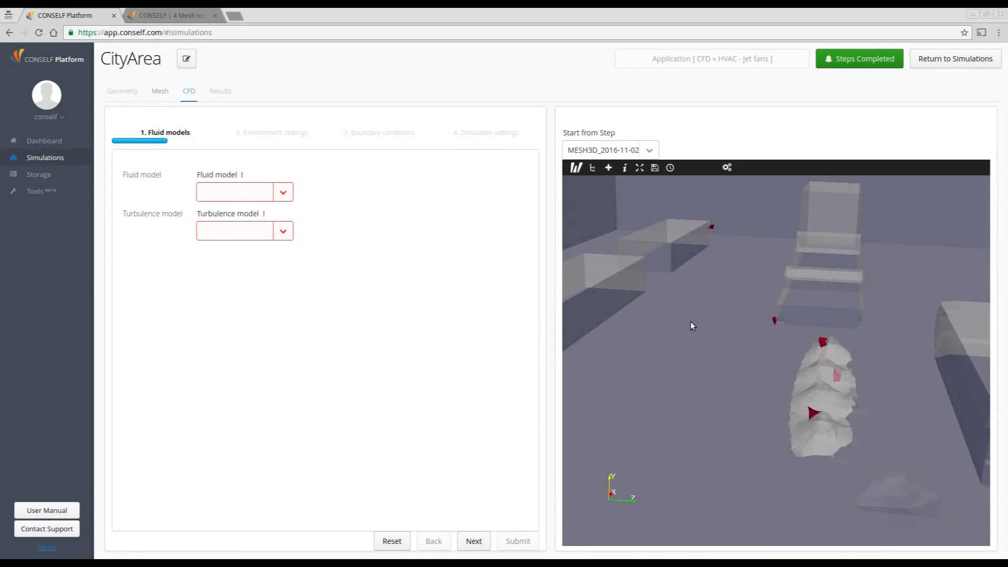